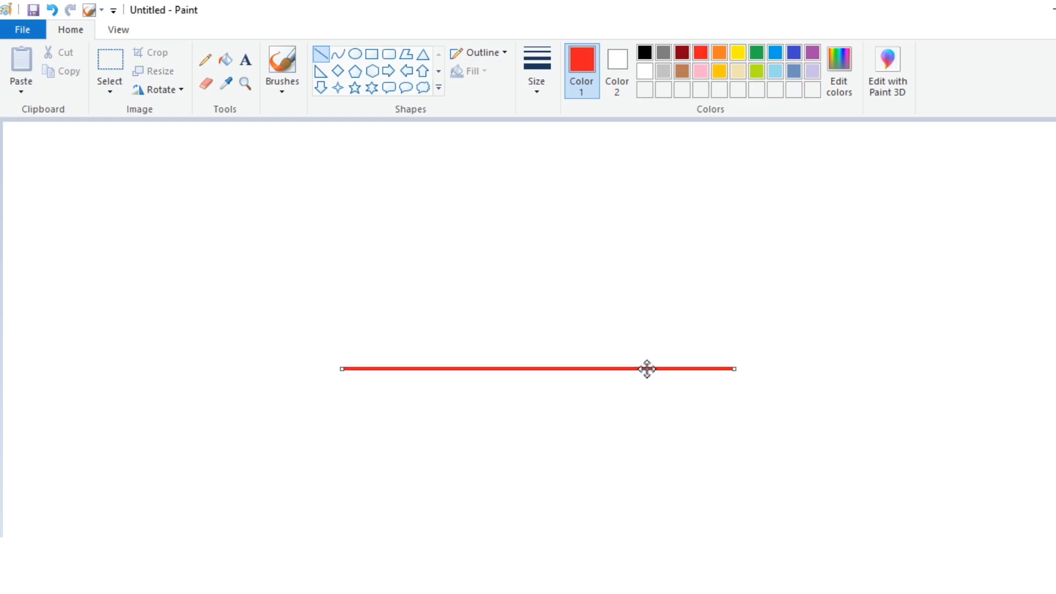
# Draw the first slanted edge of the F's stem in black with the Curve tool, above the red baseline
pyautogui.click(645, 52)
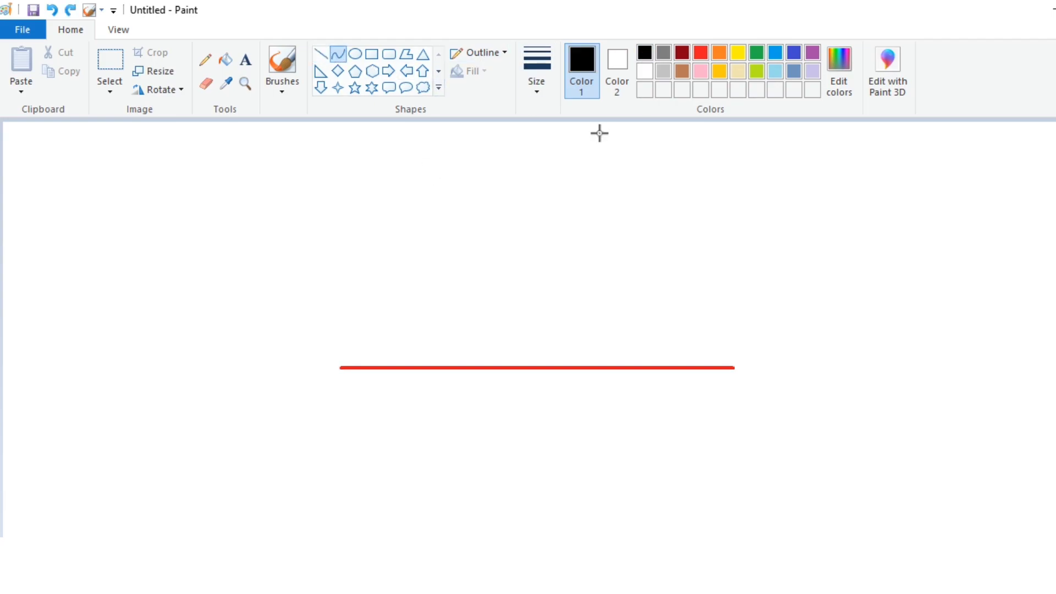
pyautogui.click(536, 71)
pyautogui.click(407, 327)
pyautogui.moveTo(486, 245); pyautogui.dragTo(396, 338)
pyautogui.moveTo(462, 259); pyautogui.dragTo(469, 311)
pyautogui.click(539, 287)
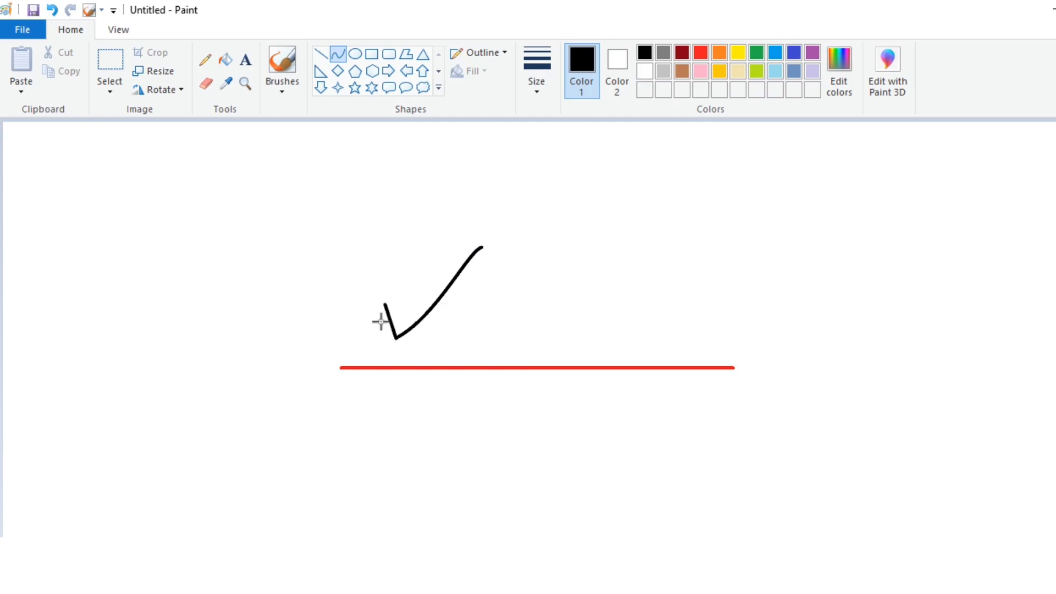
# Curve the inner hook at the foot of the F's stem and draw the stem's second edge alongside the first
pyautogui.moveTo(366, 333); pyautogui.dragTo(379, 351)
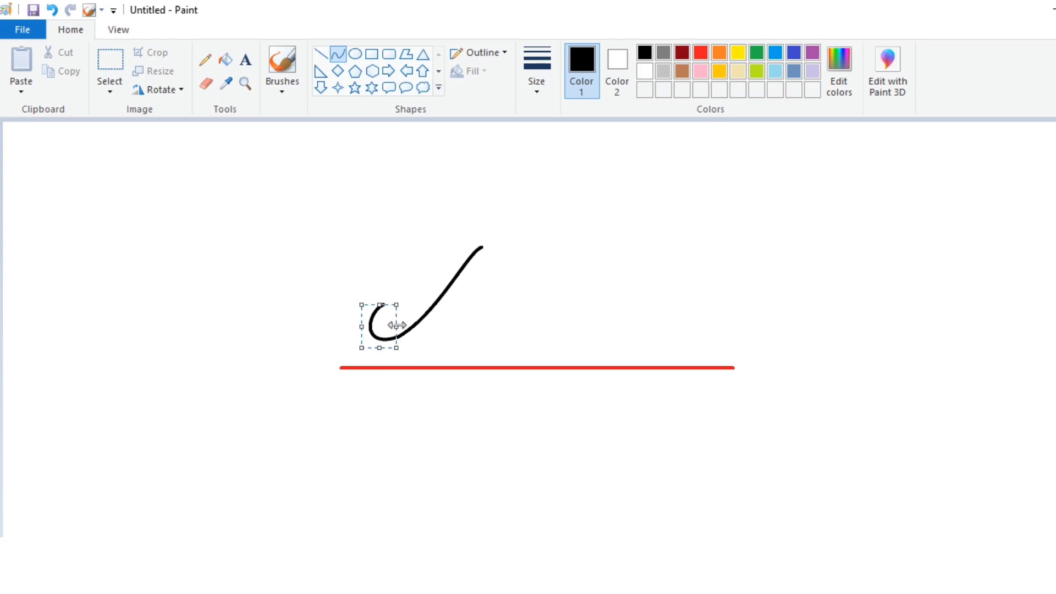
pyautogui.click(414, 303)
pyautogui.moveTo(450, 281)
pyautogui.mouseDown()
pyautogui.moveTo(389, 358)
pyautogui.moveTo(431, 358)
pyautogui.mouseUp()
pyautogui.moveTo(499, 304)
pyautogui.mouseDown()
pyautogui.moveTo(461, 255)
pyautogui.moveTo(483, 309)
pyautogui.moveTo(427, 365)
pyautogui.moveTo(488, 310)
pyautogui.mouseUp()
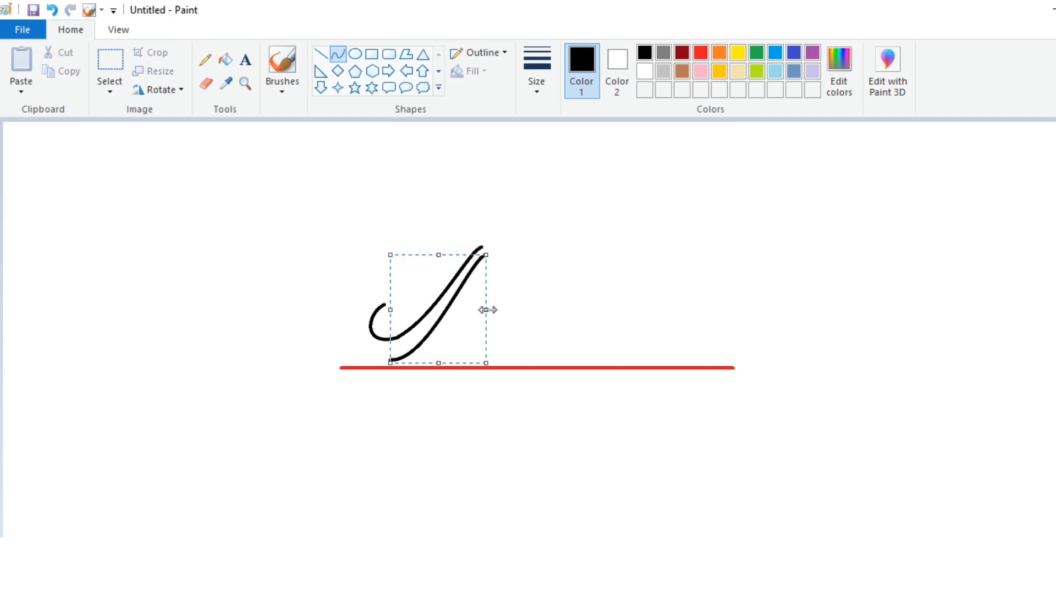
pyautogui.click(546, 295)
# Draw the outer curve of the F's lower hook and close the hook's tip
pyautogui.click(118, 30)
pyautogui.hotkey('ctrl', 'pageup')
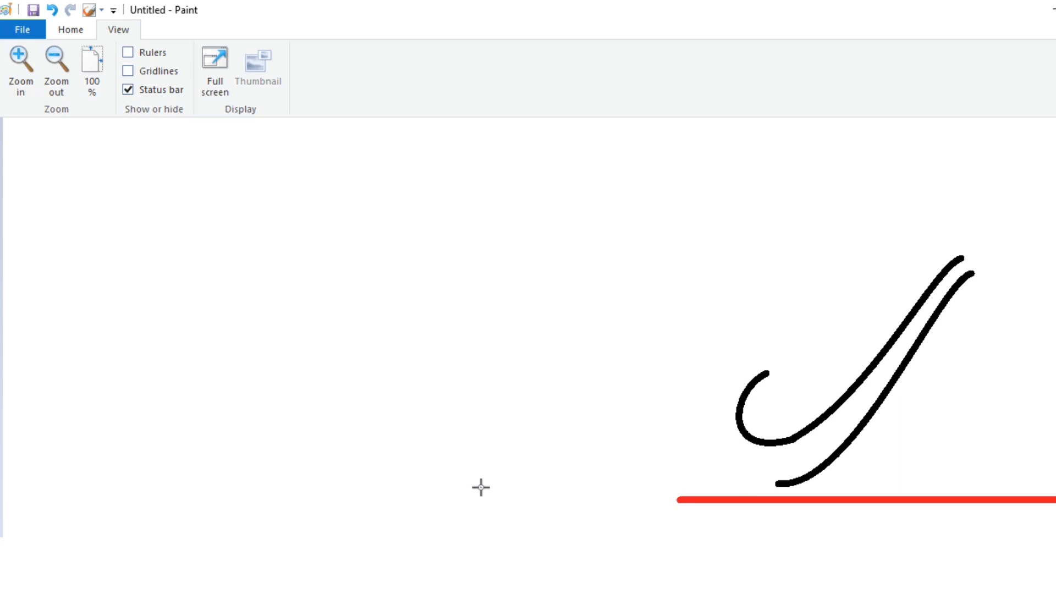
pyautogui.hscroll(5, 481, 488)
pyautogui.moveTo(288, 363)
pyautogui.mouseDown()
pyautogui.moveTo(314, 484)
pyautogui.moveTo(259, 388)
pyautogui.moveTo(217, 483)
pyautogui.mouseUp()
pyautogui.click(365, 380)
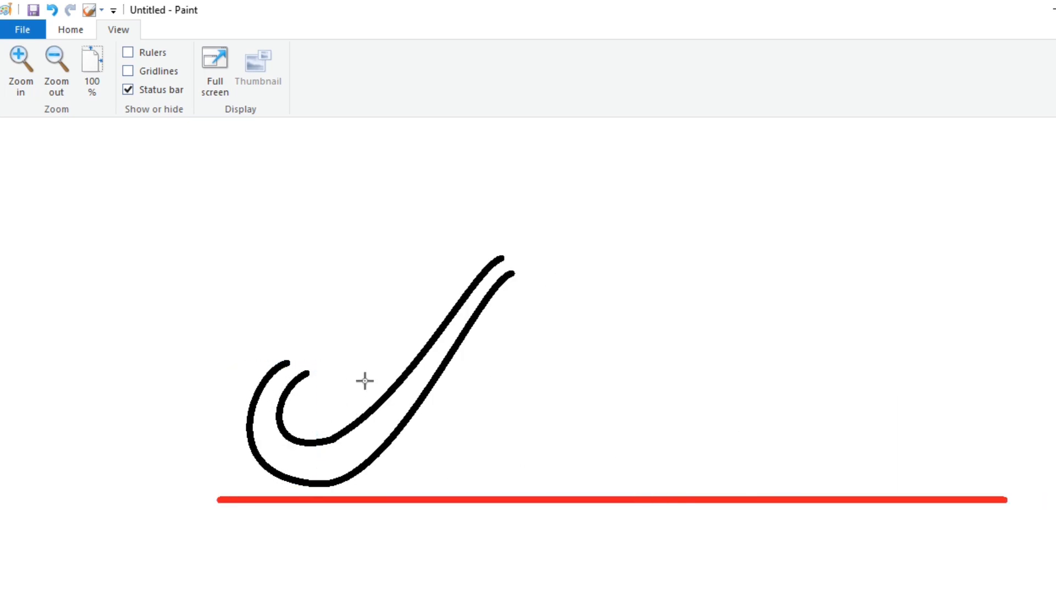
pyautogui.moveTo(306, 375)
pyautogui.mouseDown()
pyautogui.moveTo(337, 360)
pyautogui.moveTo(283, 361)
pyautogui.moveTo(280, 352)
pyautogui.moveTo(307, 346)
pyautogui.mouseUp()
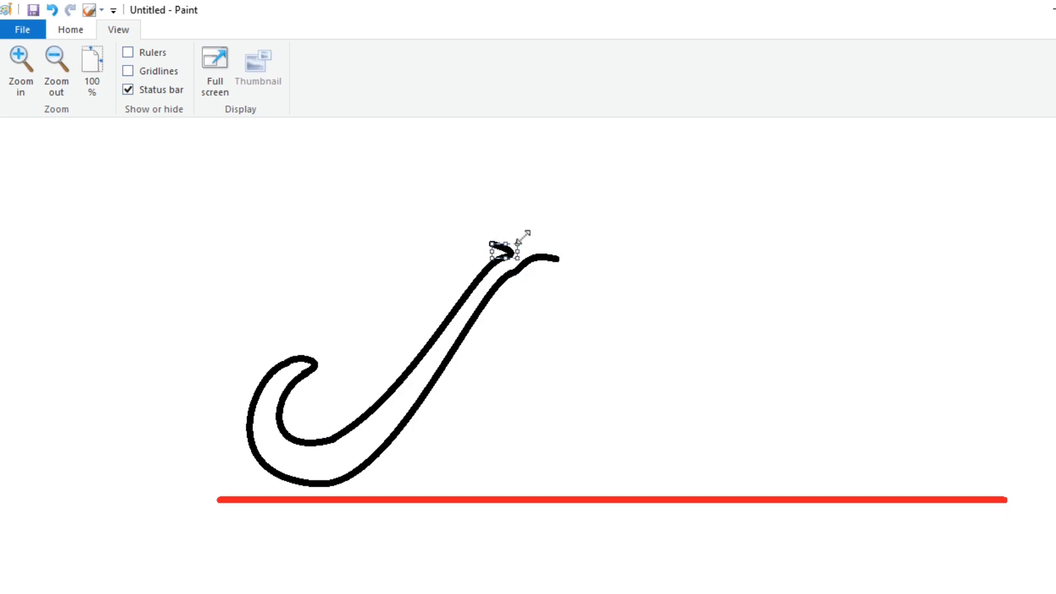
# Draw the lower edge of the F's top bar as a wavy curve, and the arched inner edge on the stem's other side
pyautogui.moveTo(559, 258); pyautogui.dragTo(742, 245)
pyautogui.moveTo(686, 283)
pyautogui.mouseDown()
pyautogui.moveTo(619, 273)
pyautogui.moveTo(711, 297)
pyautogui.moveTo(700, 304)
pyautogui.mouseUp()
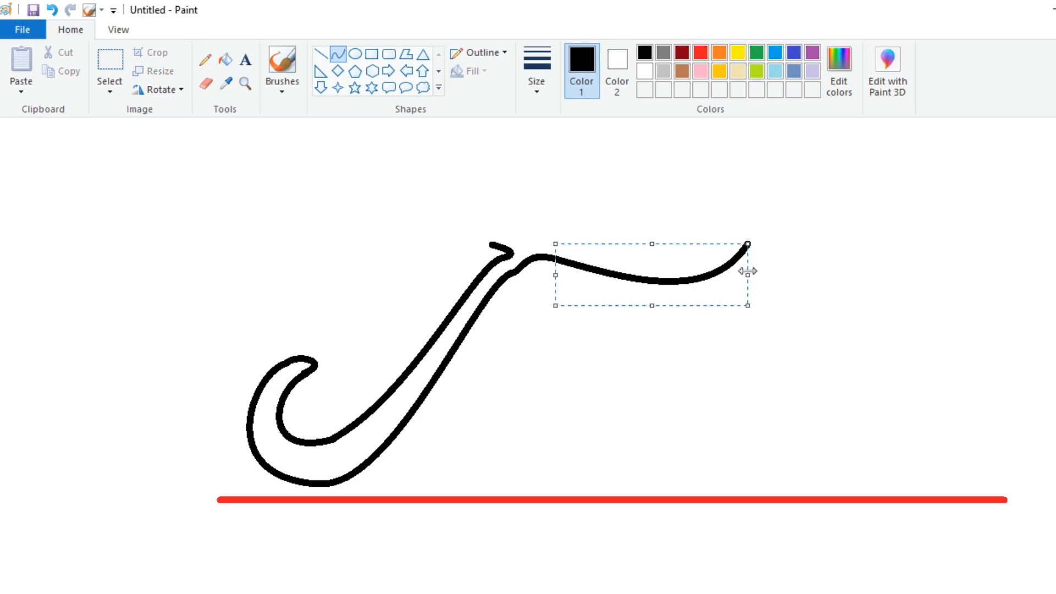
pyautogui.moveTo(373, 257); pyautogui.dragTo(490, 240)
pyautogui.moveTo(413, 252)
pyautogui.mouseDown()
pyautogui.moveTo(412, 231)
pyautogui.moveTo(418, 237)
pyautogui.mouseUp()
pyautogui.click(545, 207)
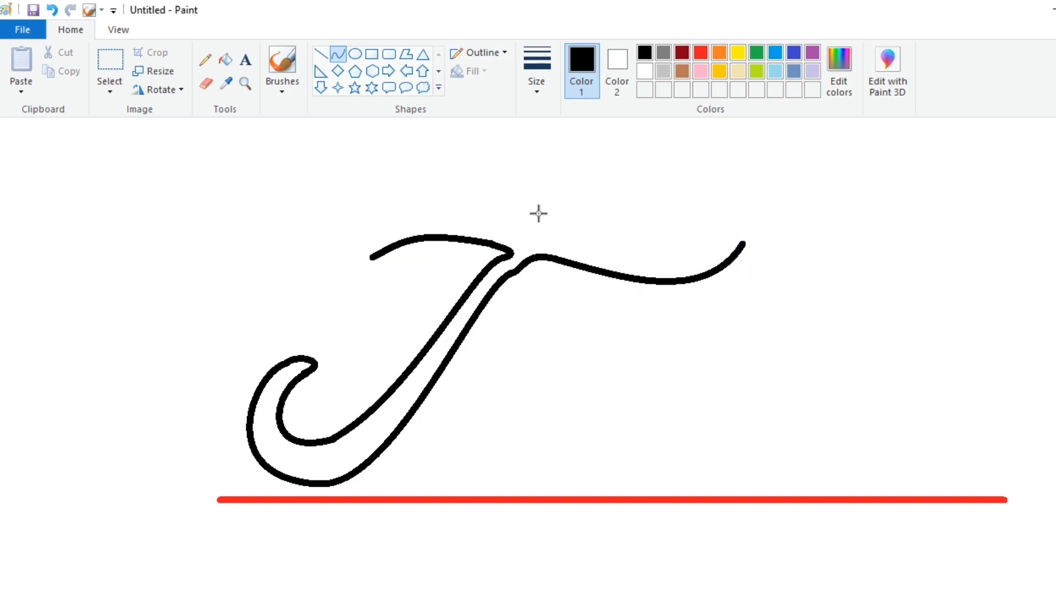
# Draw the inner loop of the F's upper curl and round it off with the curl's lower outer curve
pyautogui.moveTo(367, 307)
pyautogui.mouseDown()
pyautogui.moveTo(358, 264)
pyautogui.moveTo(337, 301)
pyautogui.moveTo(365, 304)
pyautogui.moveTo(418, 267)
pyautogui.moveTo(403, 299)
pyautogui.moveTo(417, 269)
pyautogui.mouseUp()
pyautogui.click(431, 294)
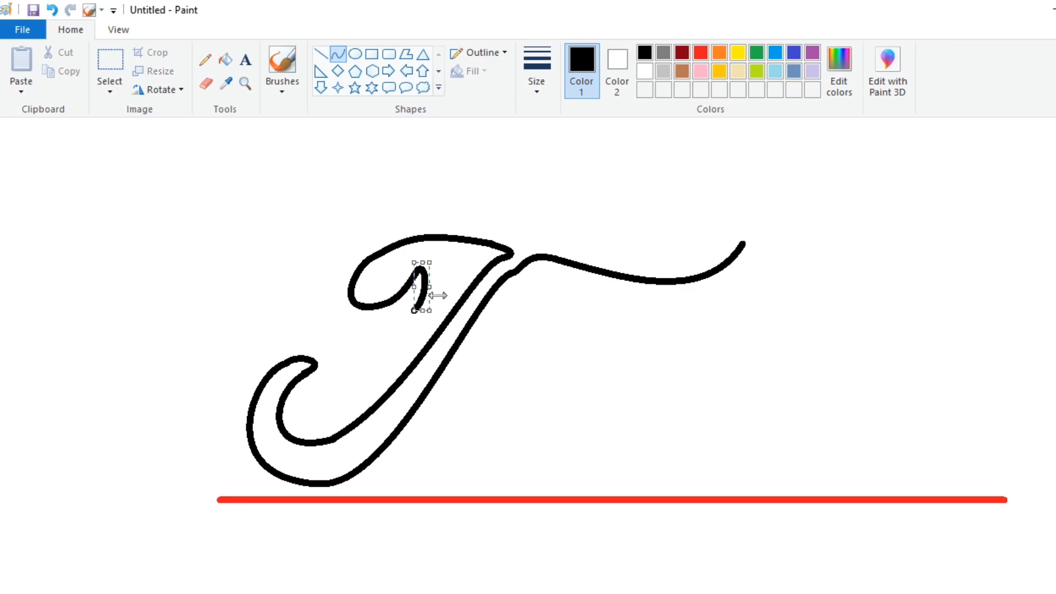
pyautogui.moveTo(317, 320); pyautogui.dragTo(415, 309)
pyautogui.click(336, 348)
pyautogui.moveTo(336, 349)
pyautogui.mouseDown()
pyautogui.moveTo(381, 356)
pyautogui.moveTo(357, 352)
pyautogui.mouseUp()
# Draw the outer edge of the F's curl and top bar, and close the bar's pointed end
pyautogui.moveTo(318, 319)
pyautogui.mouseDown()
pyautogui.moveTo(405, 222)
pyautogui.moveTo(314, 249)
pyautogui.moveTo(320, 235)
pyautogui.mouseUp()
pyautogui.moveTo(408, 223)
pyautogui.mouseDown()
pyautogui.moveTo(561, 229)
pyautogui.moveTo(591, 242)
pyautogui.mouseUp()
pyautogui.moveTo(429, 217)
pyautogui.mouseDown()
pyautogui.moveTo(495, 219)
pyautogui.moveTo(478, 220)
pyautogui.mouseUp()
pyautogui.moveTo(591, 242)
pyautogui.mouseDown()
pyautogui.moveTo(739, 241)
pyautogui.moveTo(655, 250)
pyautogui.moveTo(643, 210)
pyautogui.mouseUp()
pyautogui.click(740, 240)
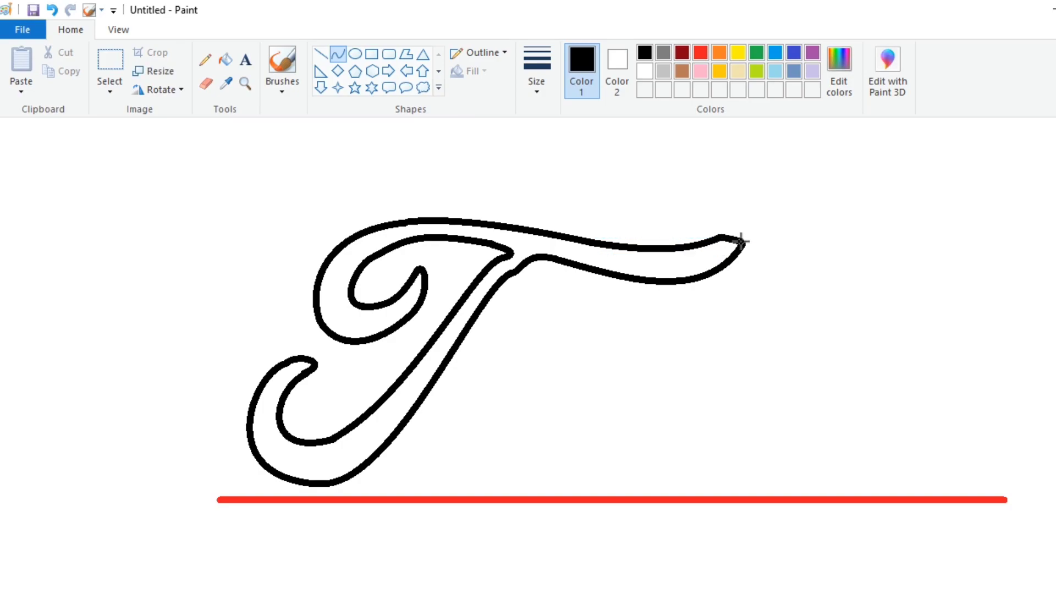
# Draw the F's crossbar outline through the stem, ending in a small ring with an inner circle
pyautogui.moveTo(376, 354)
pyautogui.mouseDown()
pyautogui.moveTo(440, 326)
pyautogui.moveTo(389, 349)
pyautogui.moveTo(414, 335)
pyautogui.moveTo(377, 325)
pyautogui.moveTo(431, 335)
pyautogui.moveTo(378, 326)
pyautogui.moveTo(385, 359)
pyautogui.moveTo(523, 345)
pyautogui.moveTo(497, 330)
pyautogui.moveTo(529, 329)
pyautogui.moveTo(547, 271)
pyautogui.mouseUp()
pyautogui.hotkey('ctrl', 'z')
pyautogui.hotkey('ctrl', 'y')
pyautogui.click(554, 333)
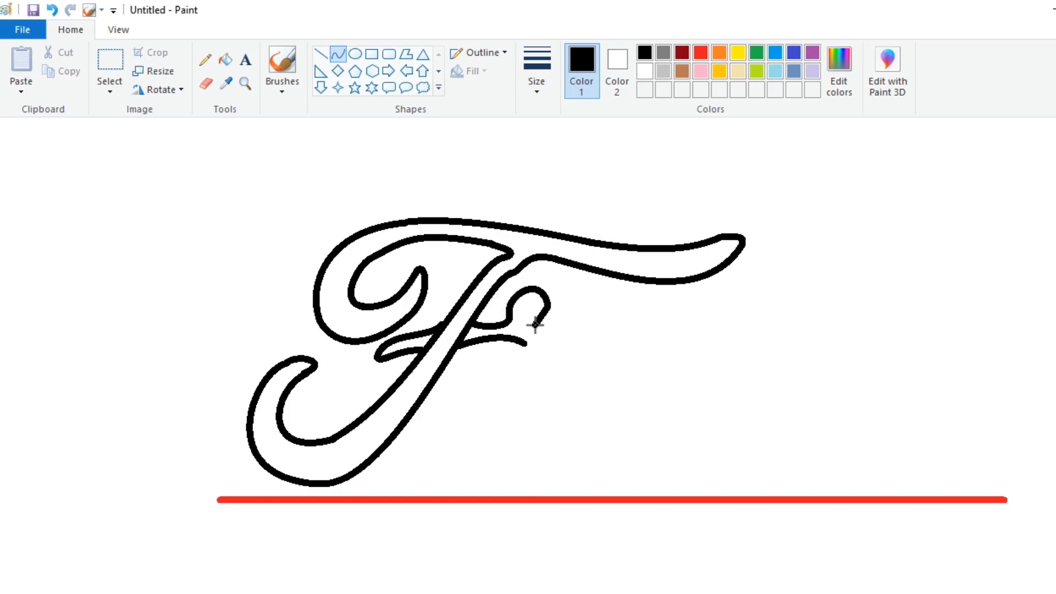
pyautogui.moveTo(532, 330)
pyautogui.mouseDown()
pyautogui.moveTo(568, 311)
pyautogui.moveTo(534, 341)
pyautogui.moveTo(519, 305)
pyautogui.moveTo(543, 298)
pyautogui.moveTo(536, 307)
pyautogui.mouseUp()
# Draw the slanted outer edge of the letter o below the crossbar, with a small curl at its top
pyautogui.moveTo(513, 362)
pyautogui.mouseDown()
pyautogui.moveTo(424, 450)
pyautogui.moveTo(511, 401)
pyautogui.mouseUp()
pyautogui.click(513, 363)
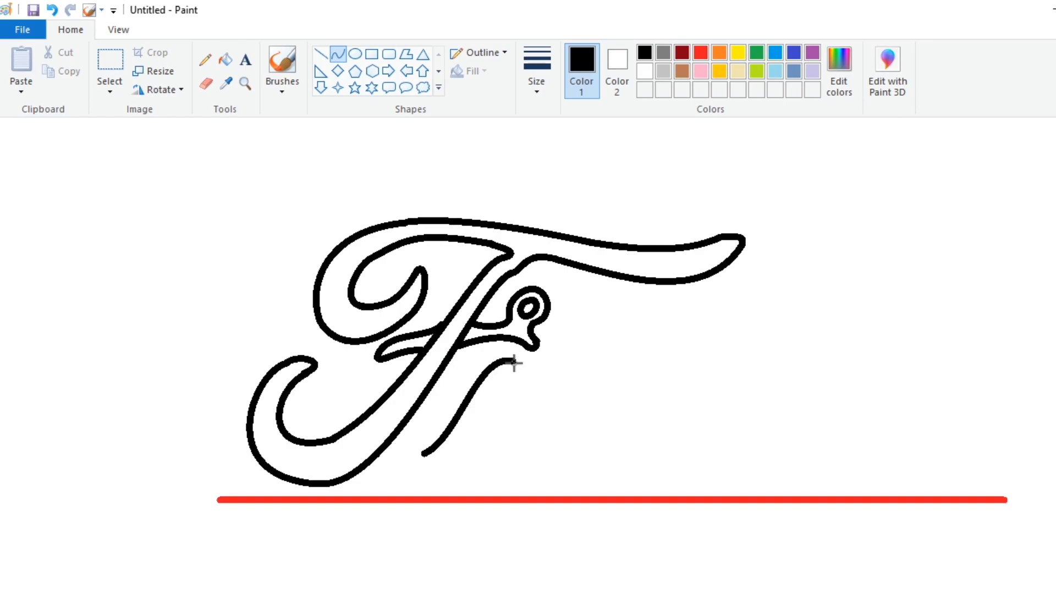
pyautogui.moveTo(528, 358)
pyautogui.mouseDown()
pyautogui.moveTo(553, 368)
pyautogui.moveTo(549, 350)
pyautogui.mouseUp()
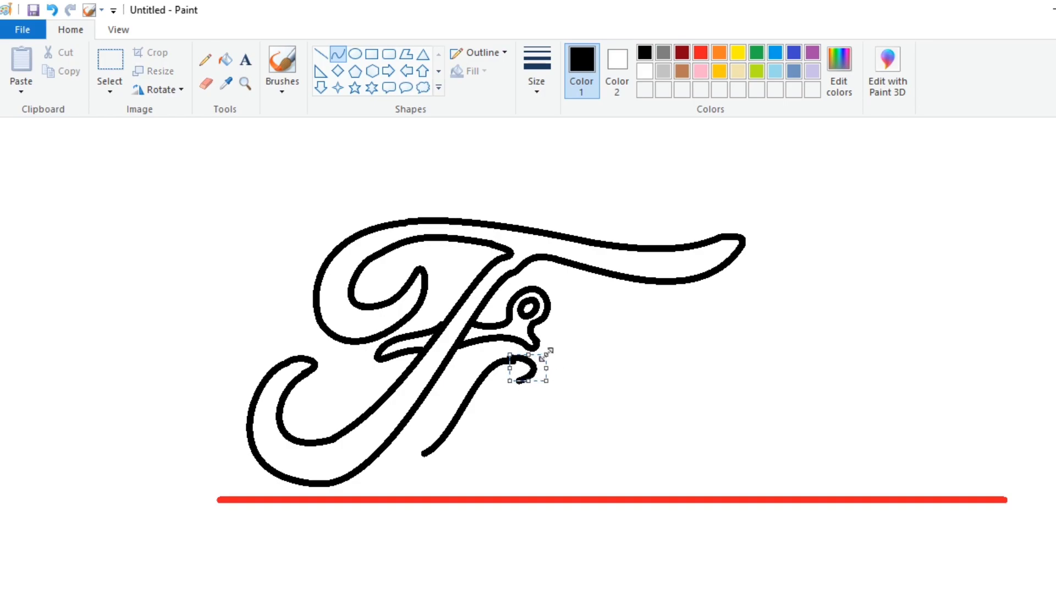
pyautogui.click(568, 340)
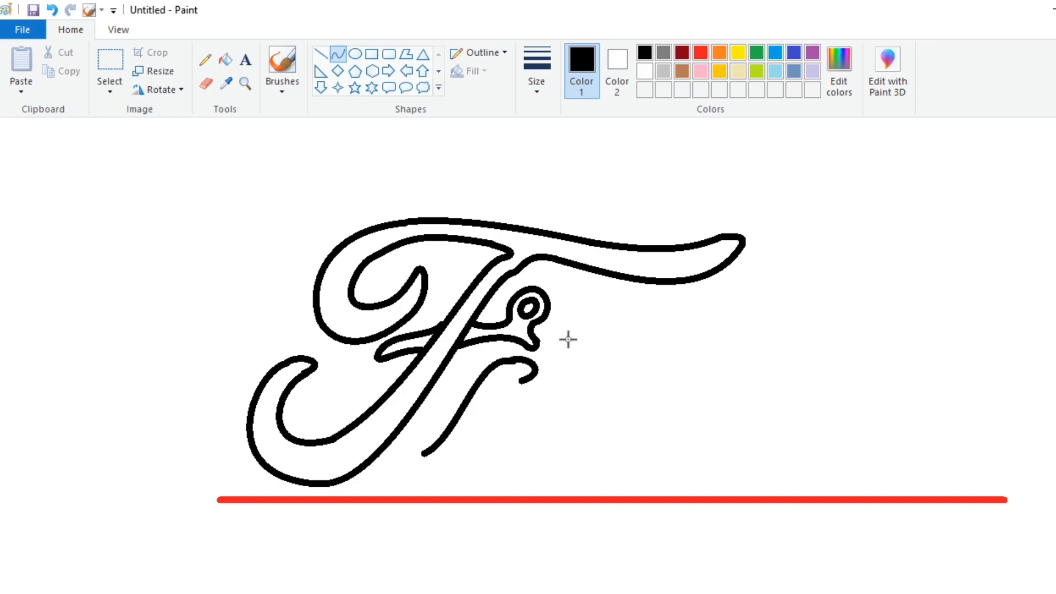
# Draw the foot and rounded bottom of the o, continuing up into the inner top curve of the r
pyautogui.moveTo(425, 453); pyautogui.dragTo(456, 454)
pyautogui.moveTo(426, 457)
pyautogui.mouseDown()
pyautogui.moveTo(420, 471)
pyautogui.moveTo(471, 460)
pyautogui.moveTo(589, 405)
pyautogui.moveTo(470, 487)
pyautogui.moveTo(528, 513)
pyautogui.moveTo(517, 503)
pyautogui.mouseUp()
pyautogui.click(608, 402)
pyautogui.moveTo(611, 398); pyautogui.dragTo(625, 374)
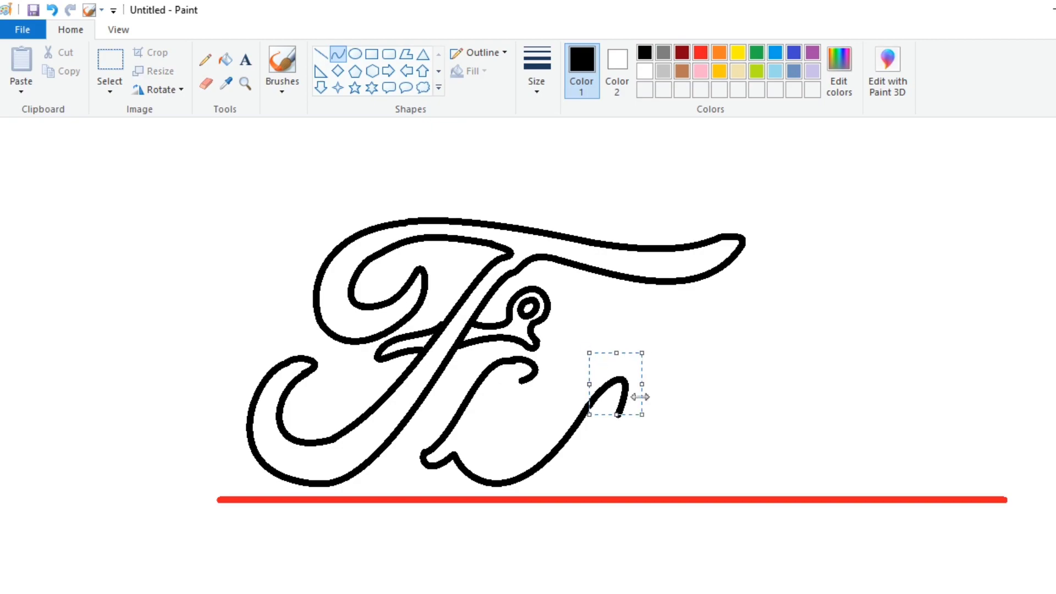
pyautogui.click(727, 358)
# Draw the o's inner curve and the looped upper edge that links it to the r
pyautogui.moveTo(520, 380)
pyautogui.mouseDown()
pyautogui.moveTo(483, 447)
pyautogui.moveTo(471, 417)
pyautogui.moveTo(467, 429)
pyautogui.moveTo(491, 452)
pyautogui.moveTo(549, 412)
pyautogui.moveTo(502, 464)
pyautogui.moveTo(529, 460)
pyautogui.mouseUp()
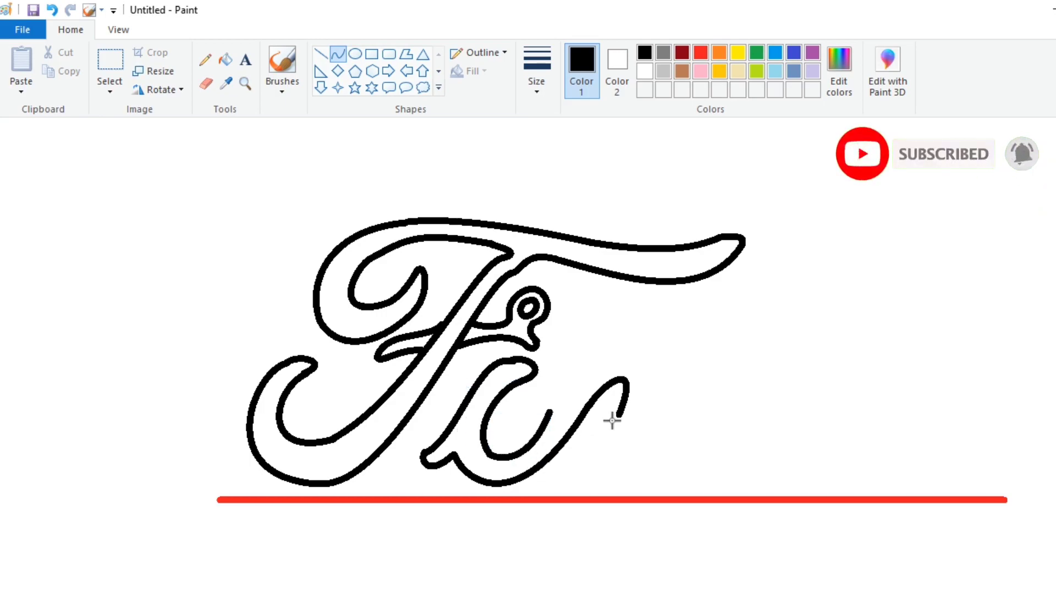
pyautogui.moveTo(556, 376)
pyautogui.mouseDown()
pyautogui.moveTo(546, 372)
pyautogui.moveTo(552, 385)
pyautogui.moveTo(654, 374)
pyautogui.moveTo(619, 346)
pyautogui.moveTo(629, 321)
pyautogui.moveTo(624, 331)
pyautogui.moveTo(655, 322)
pyautogui.mouseUp()
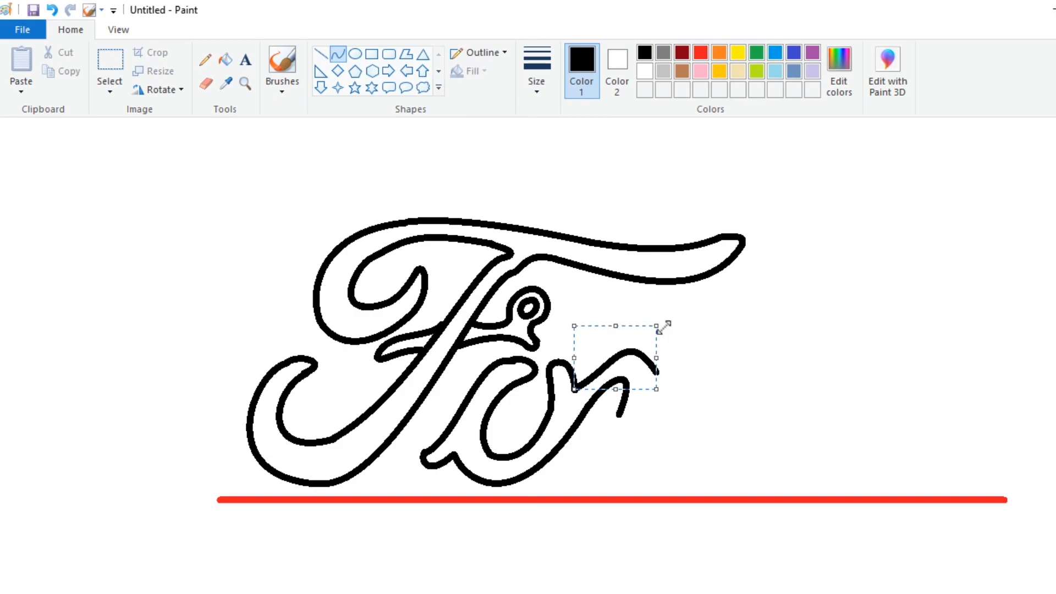
pyautogui.click(706, 312)
# Draw the r's stem foot and curled ear, then the connecting strokes leading into the top of the d
pyautogui.moveTo(618, 414)
pyautogui.mouseDown()
pyautogui.moveTo(580, 479)
pyautogui.moveTo(582, 467)
pyautogui.moveTo(570, 476)
pyautogui.moveTo(655, 467)
pyautogui.moveTo(641, 424)
pyautogui.mouseUp()
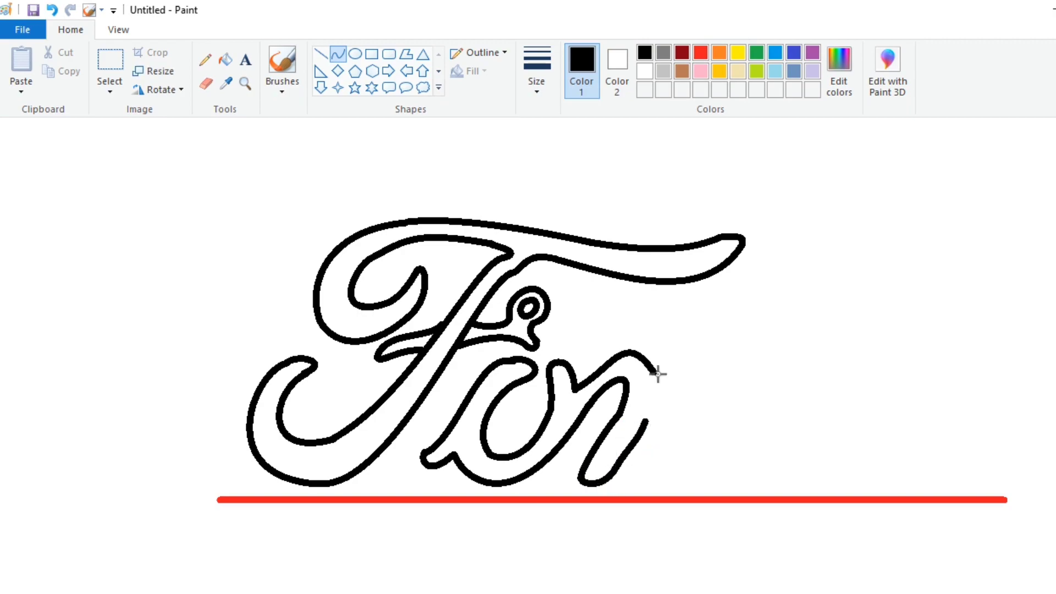
pyautogui.moveTo(672, 352)
pyautogui.mouseDown()
pyautogui.moveTo(700, 330)
pyautogui.moveTo(689, 361)
pyautogui.moveTo(732, 395)
pyautogui.mouseUp()
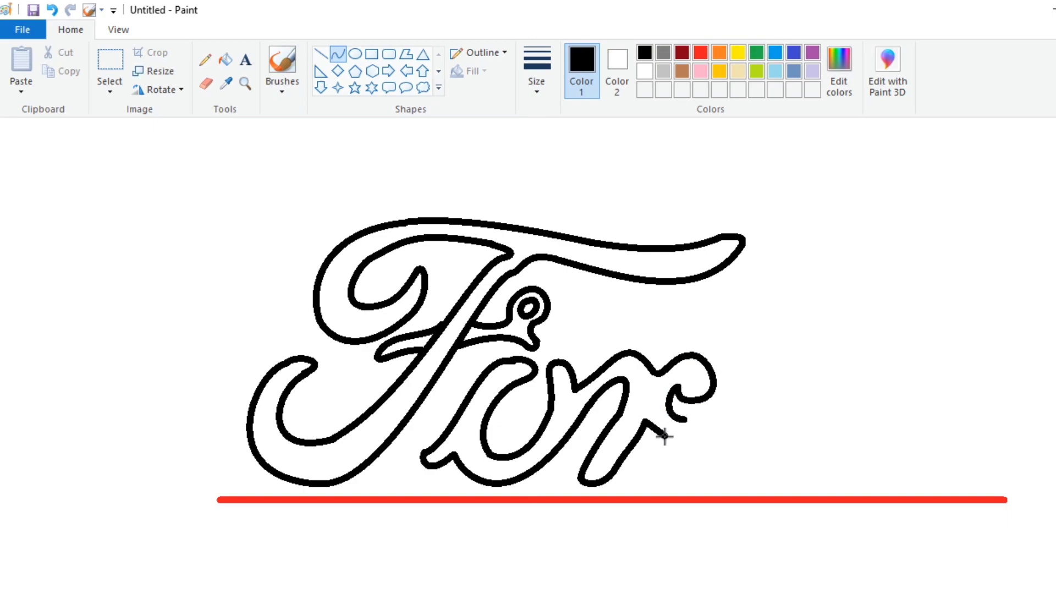
pyautogui.moveTo(656, 418)
pyautogui.mouseDown()
pyautogui.moveTo(664, 439)
pyautogui.moveTo(690, 448)
pyautogui.moveTo(761, 364)
pyautogui.mouseUp()
pyautogui.moveTo(714, 406)
pyautogui.mouseDown()
pyautogui.moveTo(707, 420)
pyautogui.moveTo(727, 385)
pyautogui.moveTo(824, 377)
pyautogui.moveTo(819, 353)
pyautogui.mouseUp()
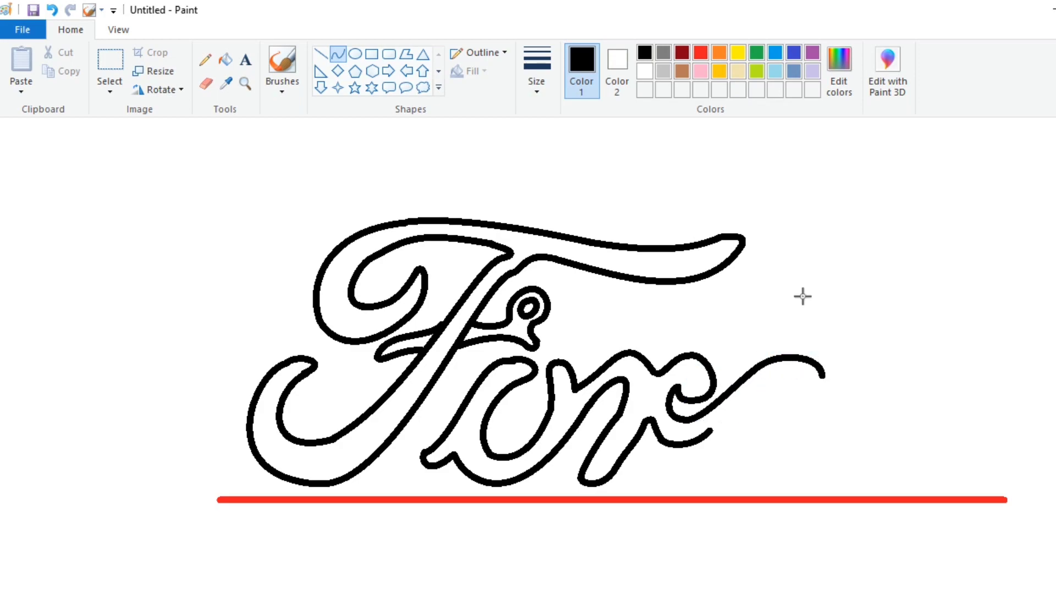
# Draw the bottom of the d's bowl and the d's curved tail resting above the baseline
pyautogui.moveTo(710, 430)
pyautogui.mouseDown()
pyautogui.moveTo(791, 463)
pyautogui.moveTo(703, 465)
pyautogui.moveTo(724, 511)
pyautogui.mouseUp()
pyautogui.moveTo(788, 465); pyautogui.dragTo(882, 429)
pyautogui.moveTo(835, 446)
pyautogui.mouseDown()
pyautogui.moveTo(820, 495)
pyautogui.moveTo(835, 505)
pyautogui.moveTo(824, 490)
pyautogui.mouseUp()
pyautogui.moveTo(883, 466); pyautogui.dragTo(889, 465)
pyautogui.click(946, 434)
# Draw the d's slanted ascender and the closed oval counter inside its bowl
pyautogui.moveTo(825, 379)
pyautogui.mouseDown()
pyautogui.moveTo(891, 295)
pyautogui.moveTo(865, 294)
pyautogui.moveTo(890, 284)
pyautogui.moveTo(897, 320)
pyautogui.moveTo(912, 302)
pyautogui.moveTo(823, 440)
pyautogui.moveTo(812, 438)
pyautogui.moveTo(841, 448)
pyautogui.moveTo(883, 420)
pyautogui.moveTo(875, 411)
pyautogui.mouseUp()
pyautogui.click(879, 347)
pyautogui.click(824, 440)
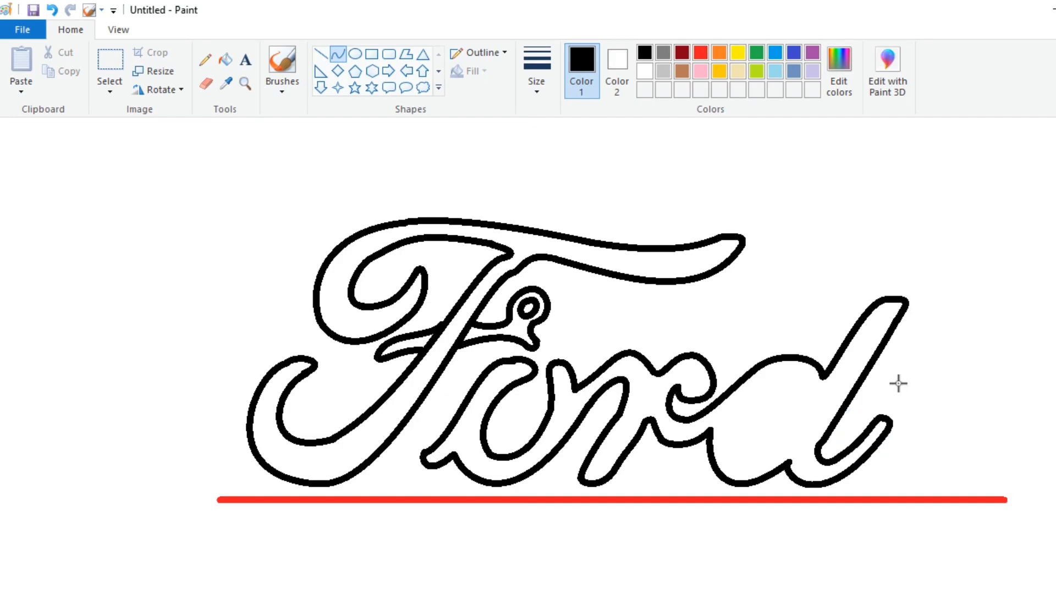
pyautogui.moveTo(789, 383); pyautogui.dragTo(749, 458)
pyautogui.moveTo(761, 391); pyautogui.dragTo(783, 381)
# Remove the red baseline by filling it with white
pyautogui.click(118, 29)
pyautogui.click(57, 61)
pyautogui.click(70, 29)
pyautogui.click(645, 71)
pyautogui.click(225, 59)
pyautogui.click(467, 367)
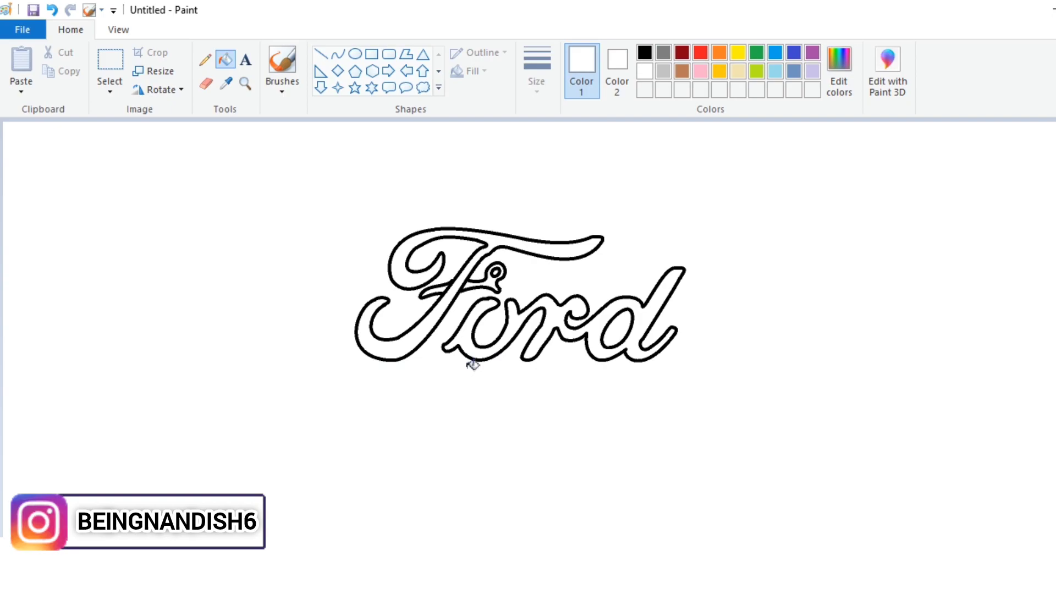
# Draw a black ellipse outline around the Ford lettering and adjust its side edge
pyautogui.click(644, 52)
pyautogui.click(355, 54)
pyautogui.moveTo(256, 213); pyautogui.dragTo(784, 394)
pyautogui.moveTo(263, 306); pyautogui.dragTo(265, 330)
pyautogui.click(329, 257)
# Draw a second, slightly larger ellipse around the first and adjust its edges for an even gap
pyautogui.moveTo(247, 199); pyautogui.dragTo(794, 404)
pyautogui.moveTo(245, 304); pyautogui.dragTo(251, 303)
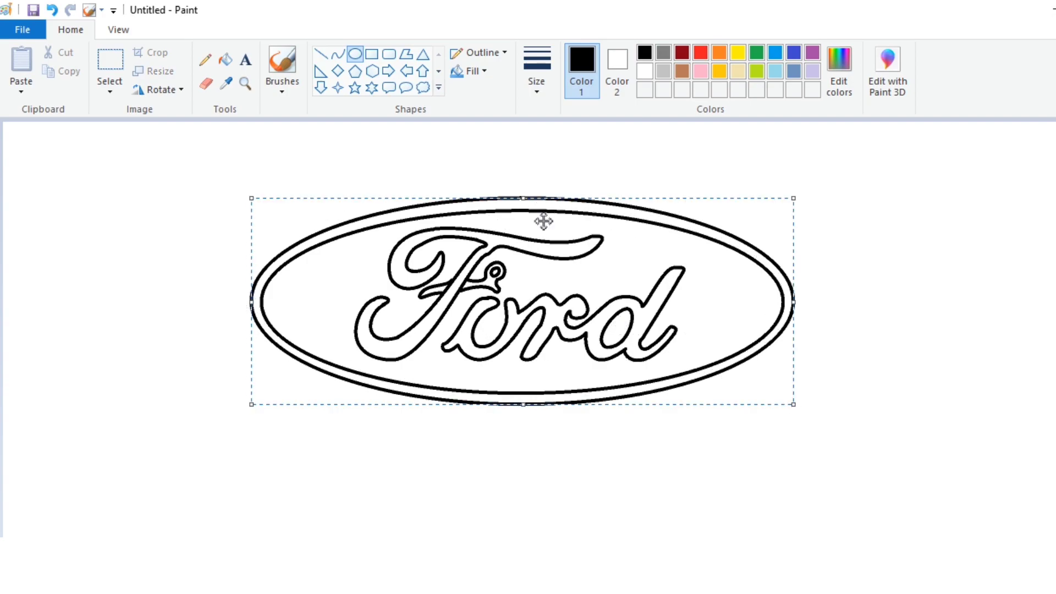
pyautogui.moveTo(523, 198); pyautogui.dragTo(523, 202)
pyautogui.click(859, 375)
# Draw a third, larger outer ellipse and adjust its edges to surround the other two evenly
pyautogui.moveTo(224, 205); pyautogui.dragTo(807, 412)
pyautogui.moveTo(516, 204); pyautogui.dragTo(525, 192)
pyautogui.moveTo(225, 307); pyautogui.dragTo(238, 305)
pyautogui.moveTo(522, 412); pyautogui.dragTo(523, 415)
pyautogui.moveTo(523, 192); pyautogui.dragTo(523, 191)
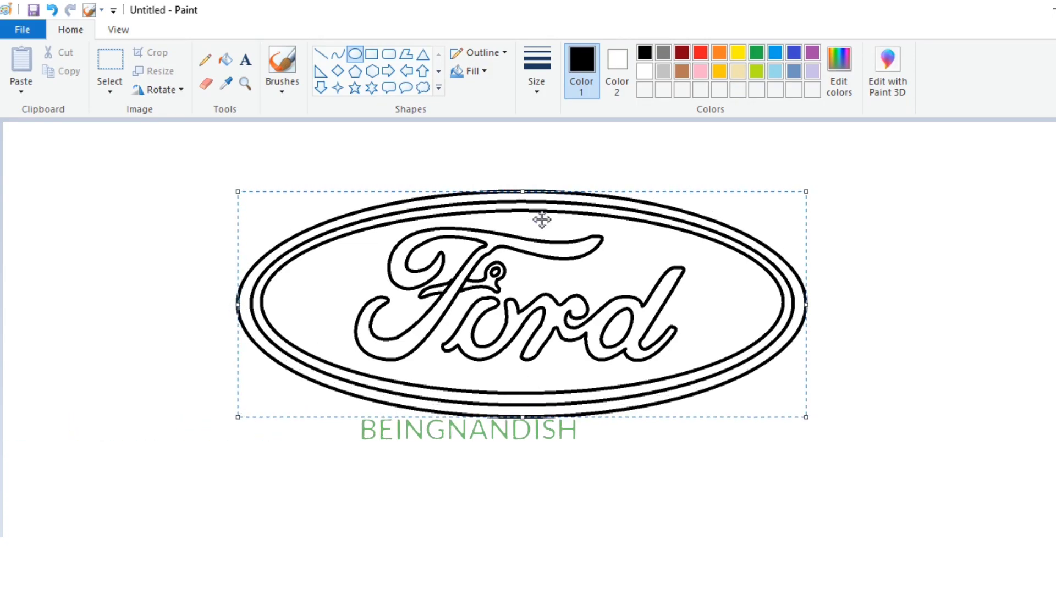
pyautogui.click(881, 283)
# Fill the Ford letters and the outermost ring of the oval with black
pyautogui.click(225, 59)
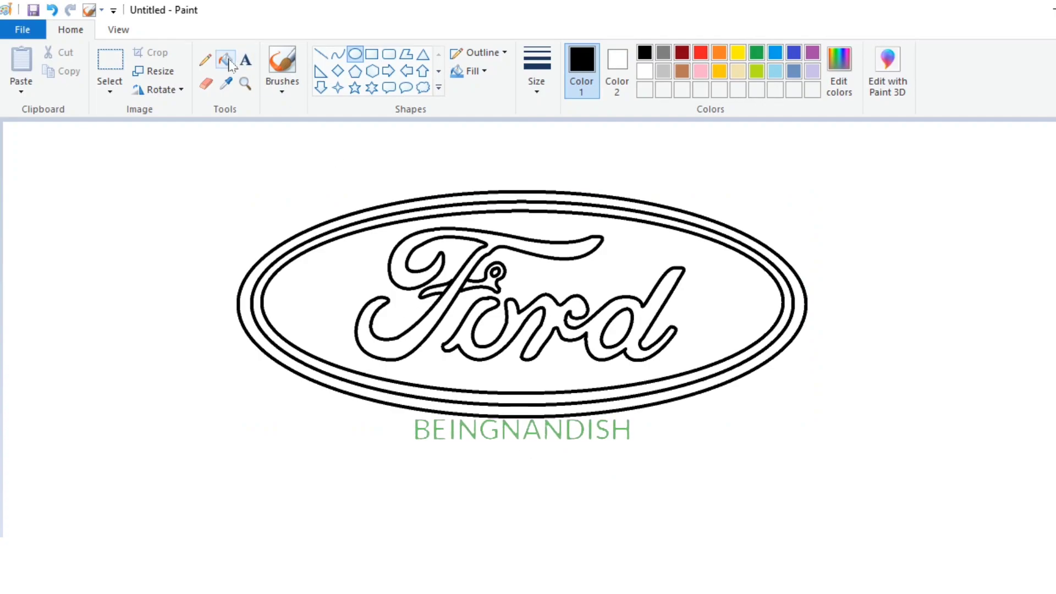
pyautogui.click(432, 275)
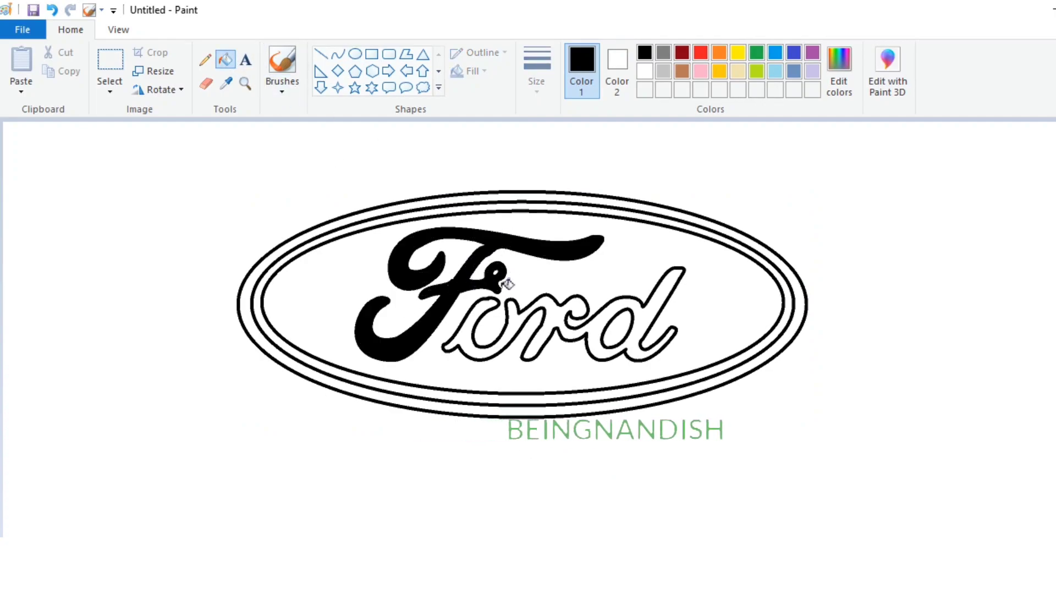
pyautogui.click(489, 298)
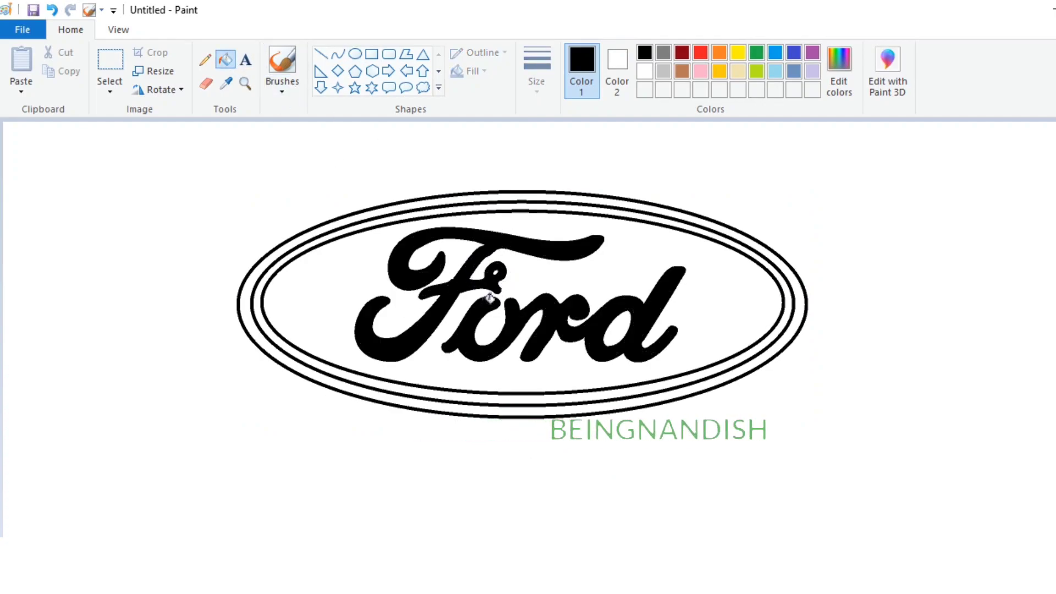
pyautogui.click(379, 210)
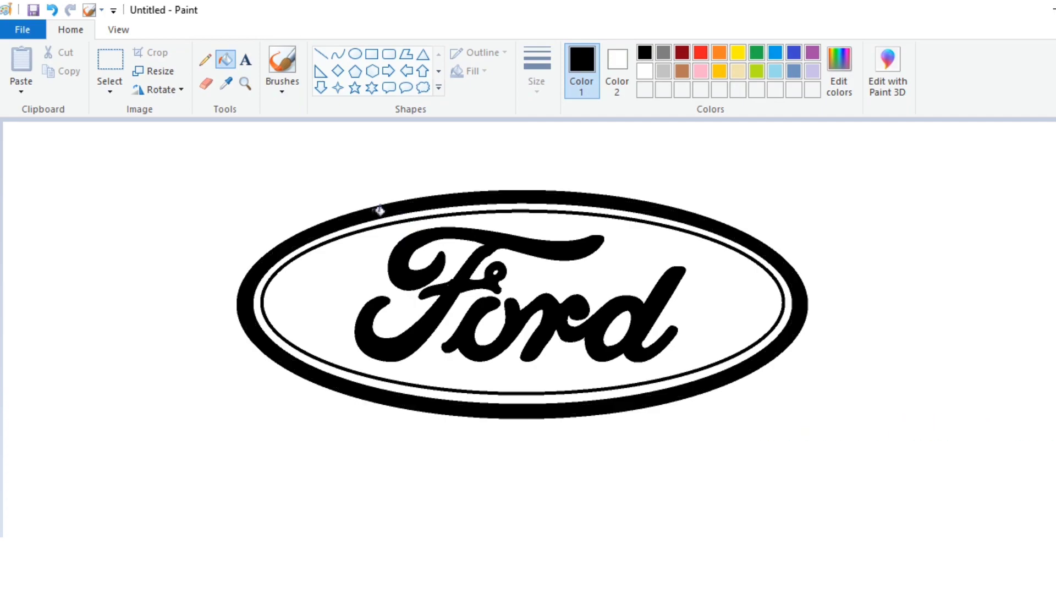
# Recolor the F and the joined "ord" letters gray with the fill tool
pyautogui.click(663, 53)
pyautogui.click(506, 239)
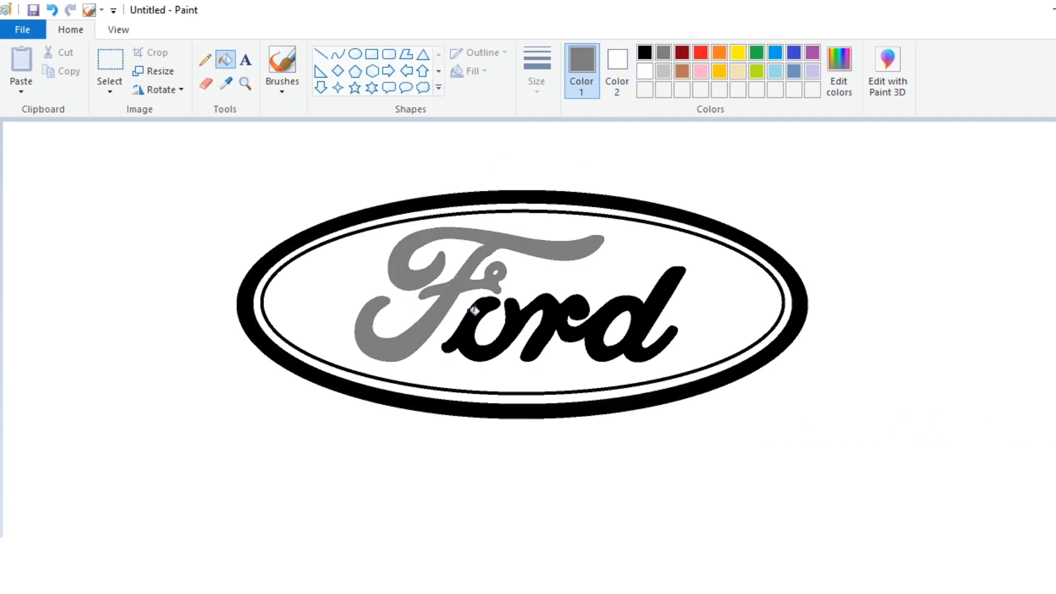
pyautogui.click(474, 310)
# Fill the inner oval's background and the d's counter with black, and recolor the Ford letters white
pyautogui.click(645, 53)
pyautogui.click(553, 226)
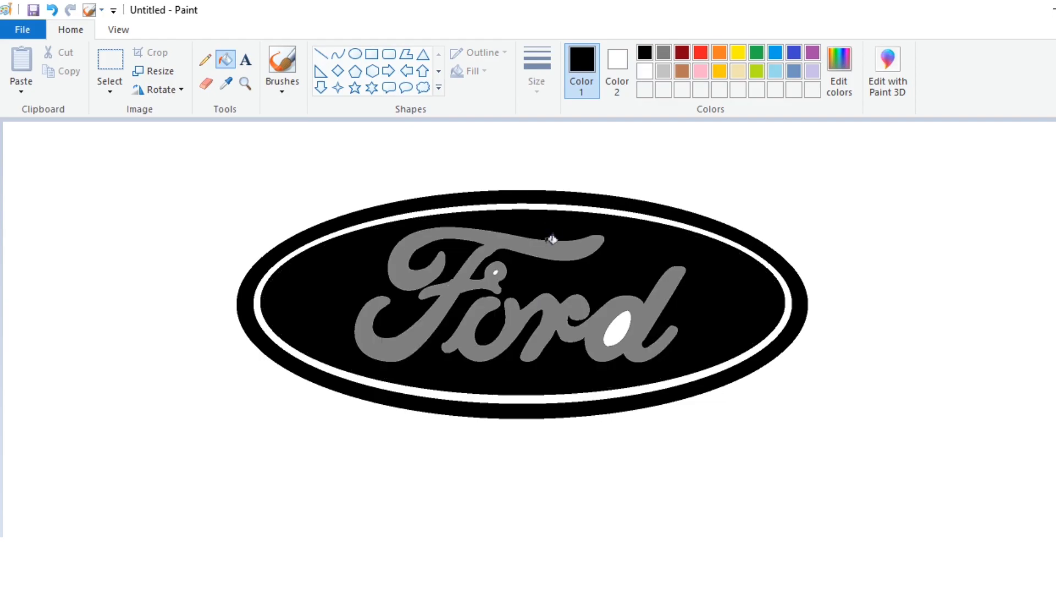
pyautogui.click(621, 327)
pyautogui.click(503, 240)
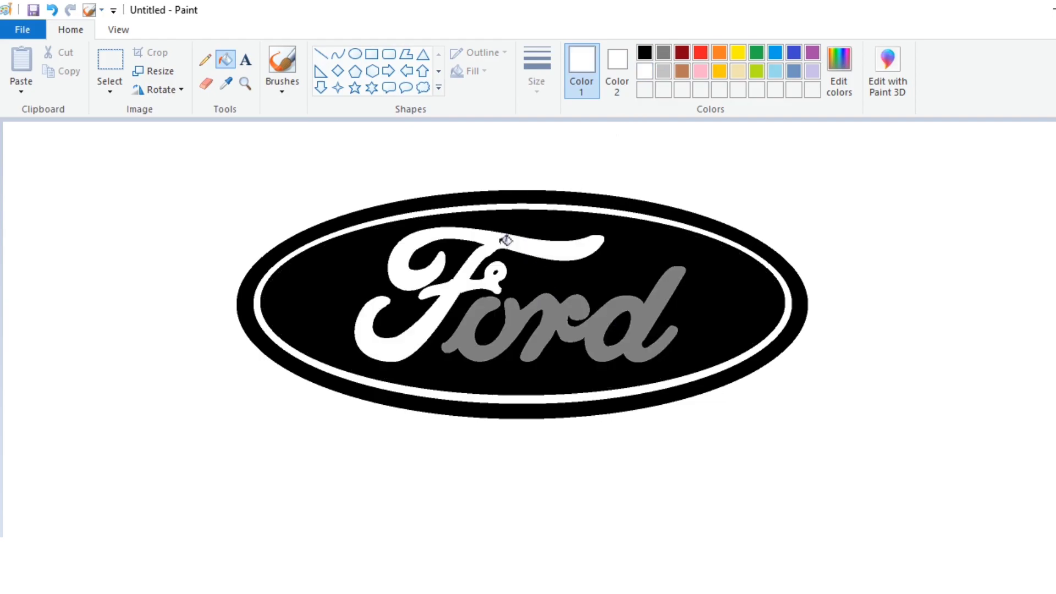
pyautogui.click(492, 301)
# Define a custom blue with RGB 35, 98, 150 and fill the oval's outer ring and background with it
pyautogui.click(793, 52)
pyautogui.click(839, 72)
pyautogui.moveTo(678, 247)
pyautogui.mouseDown()
pyautogui.moveTo(667, 241)
pyautogui.moveTo(667, 258)
pyautogui.mouseUp()
pyautogui.click(759, 299)
pyautogui.click(671, 429)
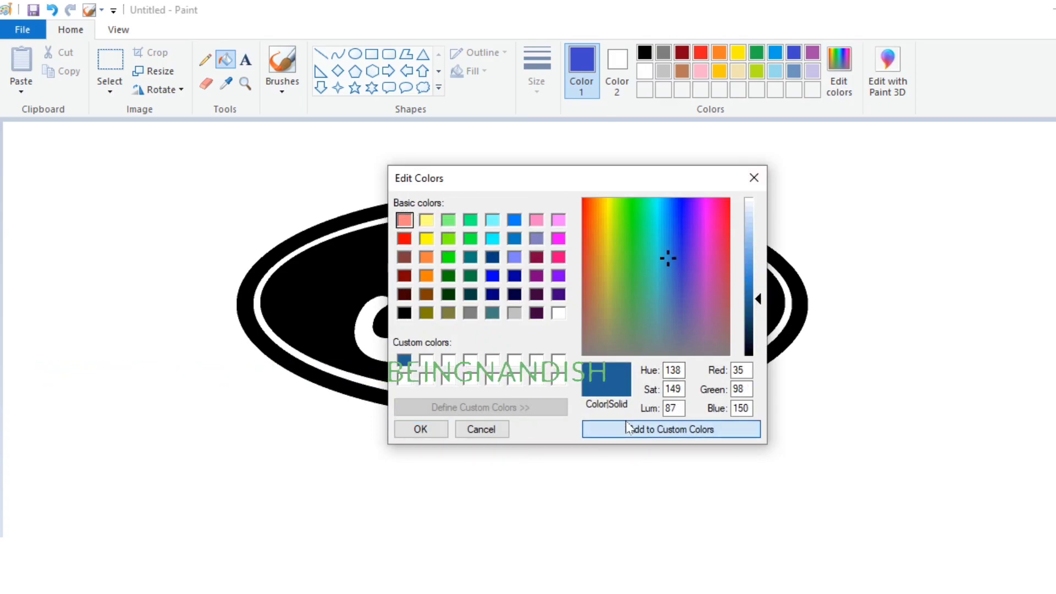
pyautogui.click(420, 429)
pyautogui.click(458, 193)
pyautogui.click(584, 222)
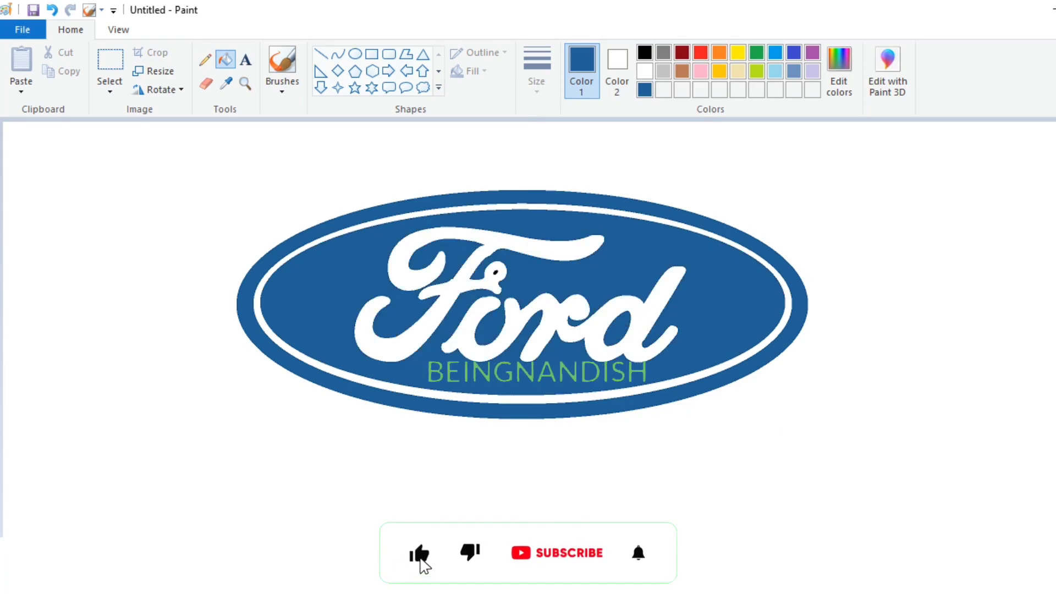
# Define a darker custom navy blue and fill the outer ring, background and counters of the logo with it
pyautogui.click(839, 72)
pyautogui.moveTo(758, 299); pyautogui.dragTo(758, 308)
pyautogui.moveTo(670, 257); pyautogui.dragTo(676, 253)
pyautogui.click(671, 429)
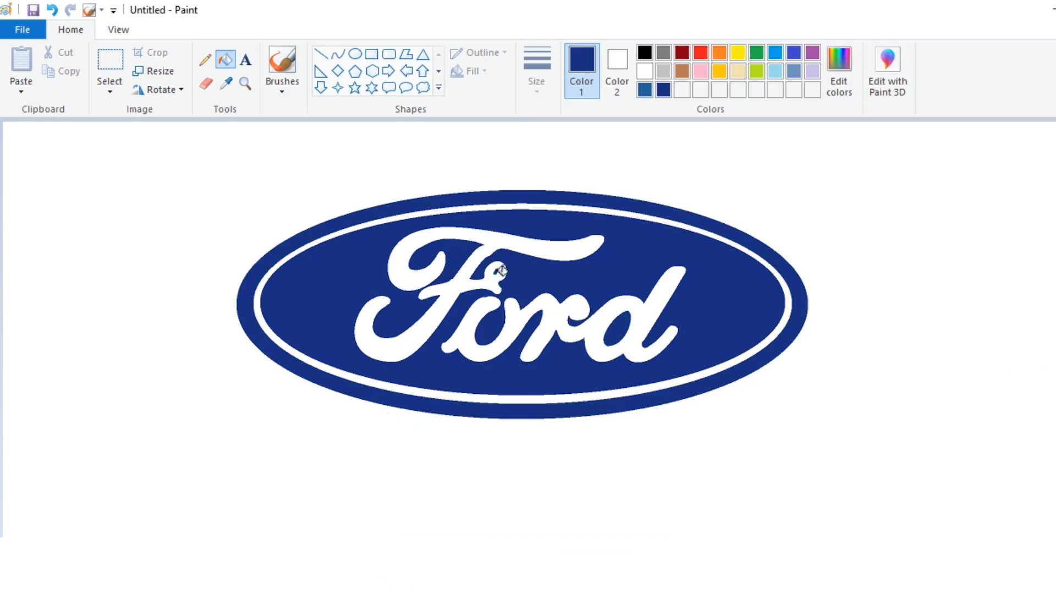
pyautogui.click(501, 269)
pyautogui.hotkey('ctrl', 'z')
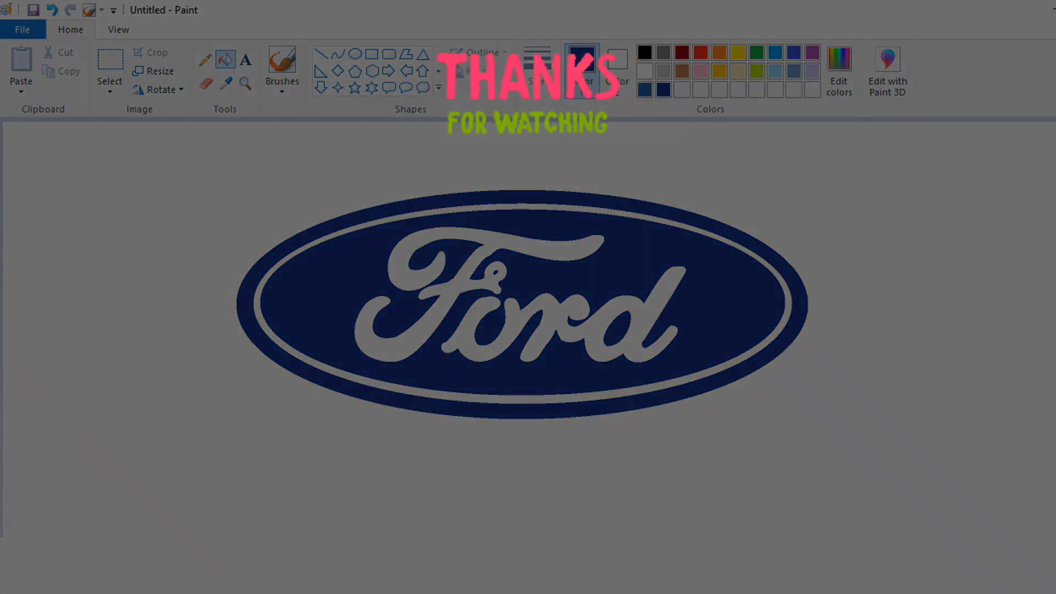